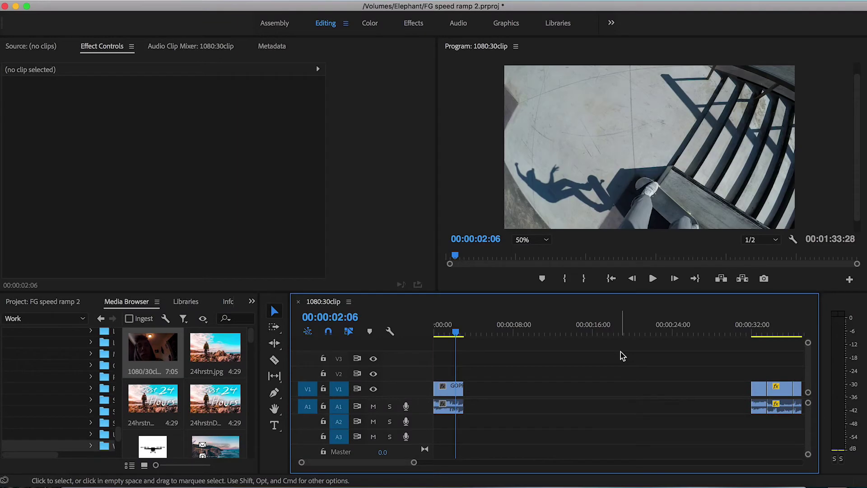
Zoom the timeline in on the GOPR3271 clip and place the playhead at 00:00:01:22.
scroll(622, 356, down, 3)
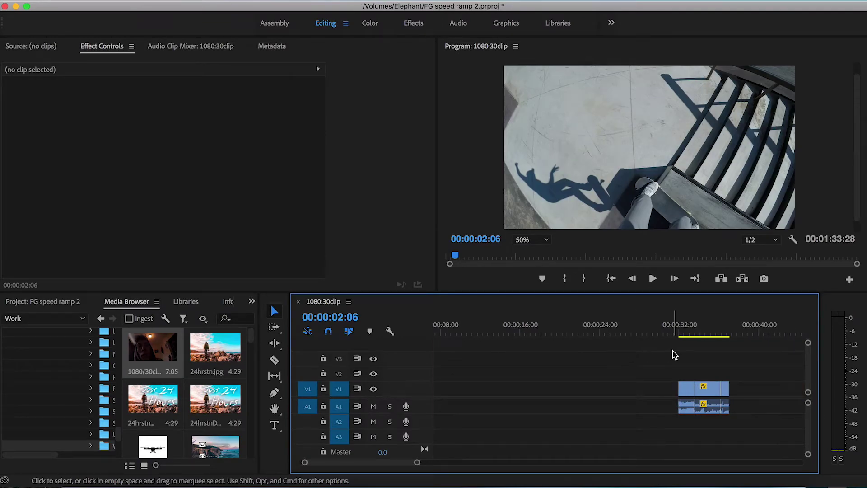
click(677, 332)
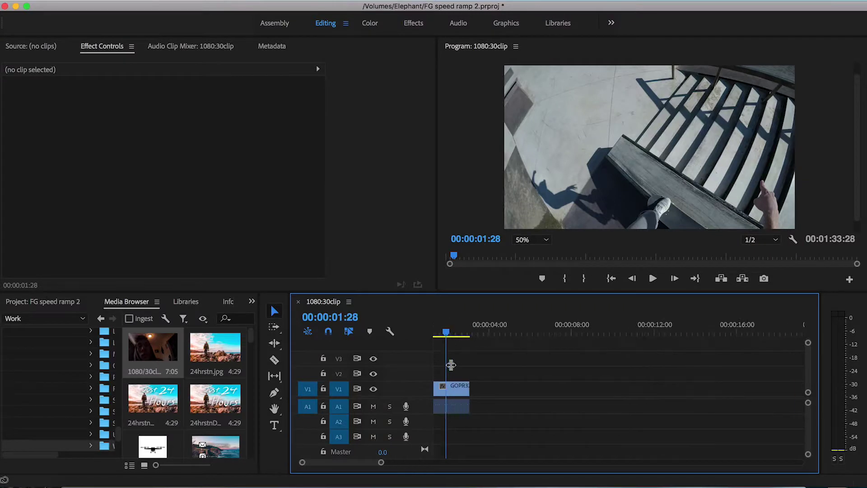
key(=)
click(460, 386)
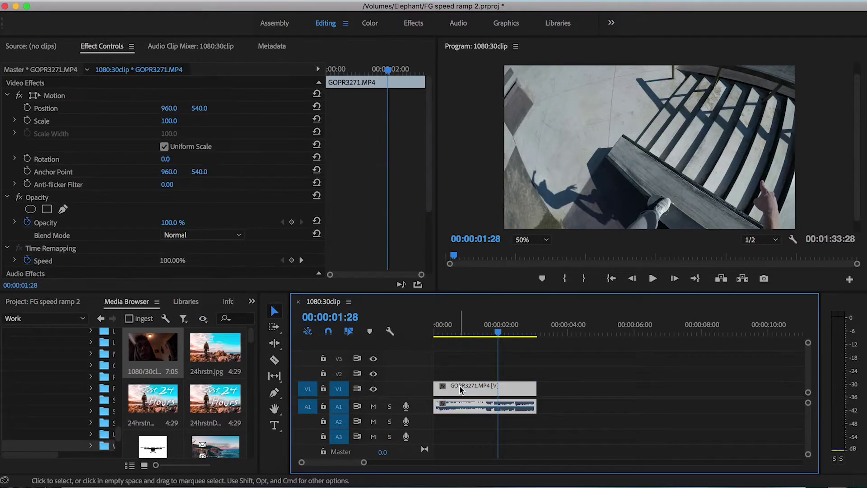
click(467, 333)
drag(467, 332, 494, 334)
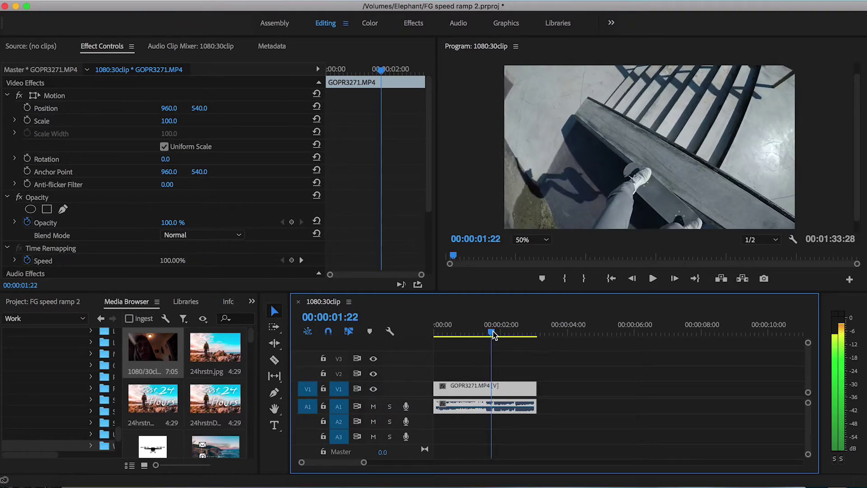
Razor-cut the clip at the playhead, then return to the Selection tool.
key(c)
click(492, 389)
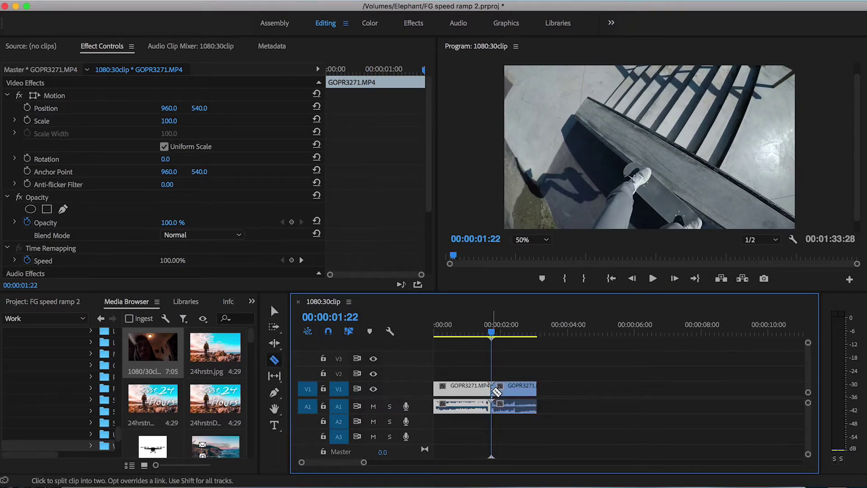
key(v)
click(510, 358)
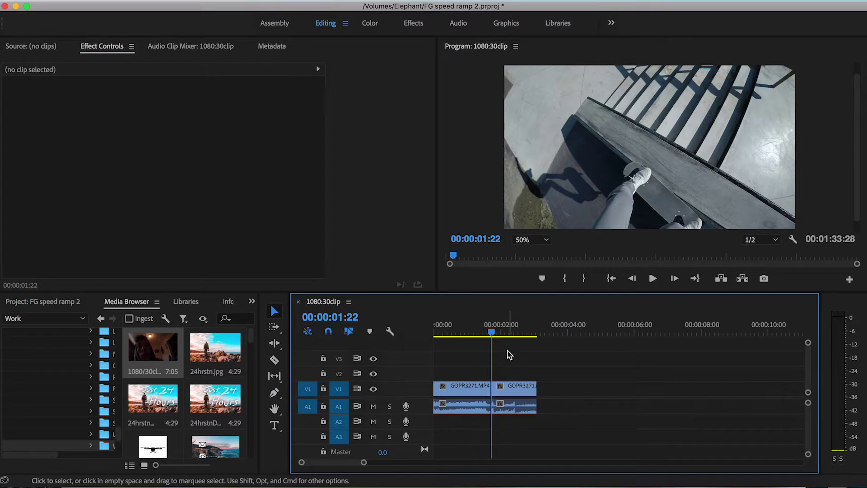
Razor-cut the skate clip at 00:00:02:08.
click(510, 337)
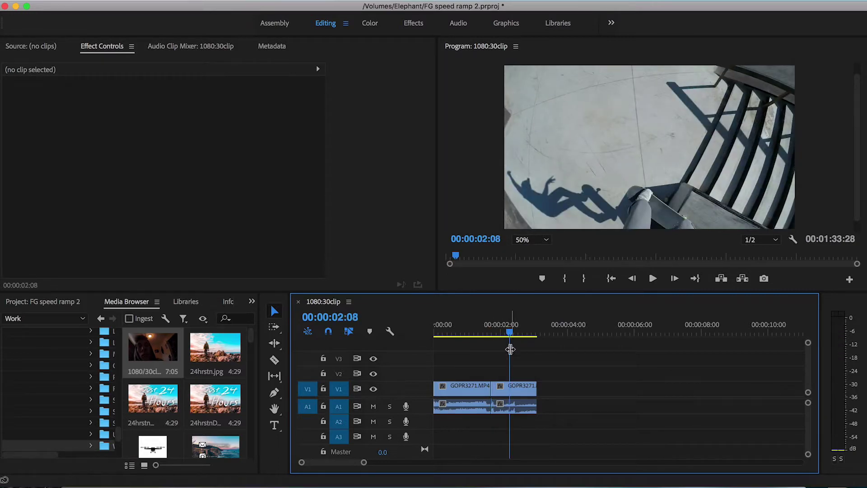
key(c)
click(511, 391)
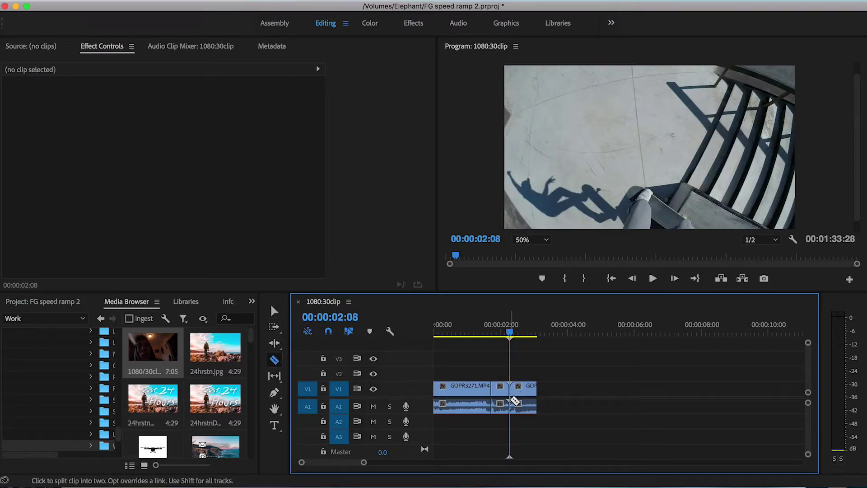
key(v)
Make further razor cuts at 00:00:01:17 and 00:00:01:11.
click(492, 335)
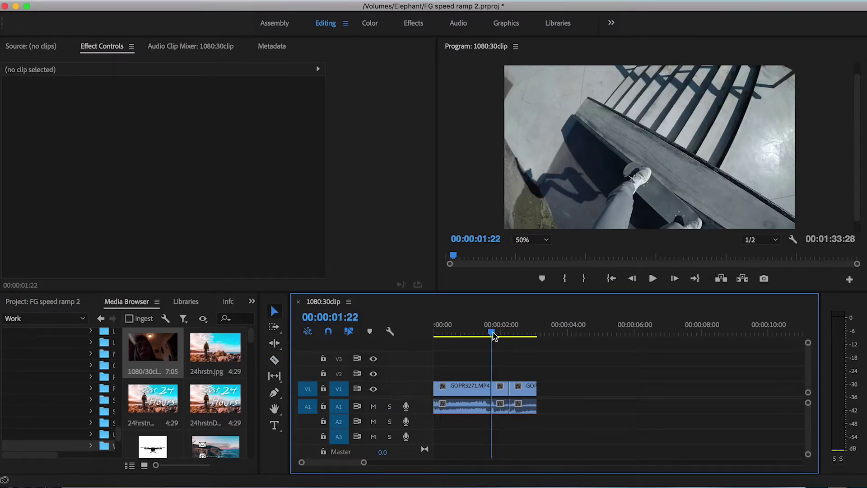
drag(492, 335, 487, 335)
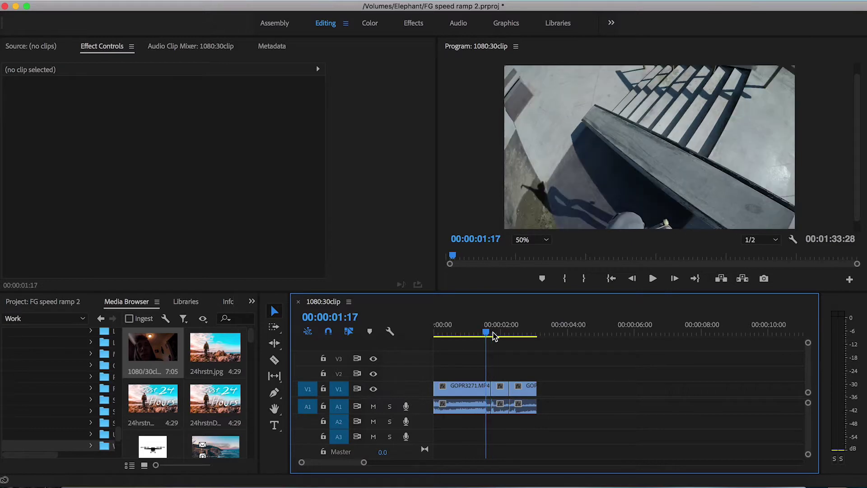
key(c)
click(486, 389)
drag(487, 333, 485, 333)
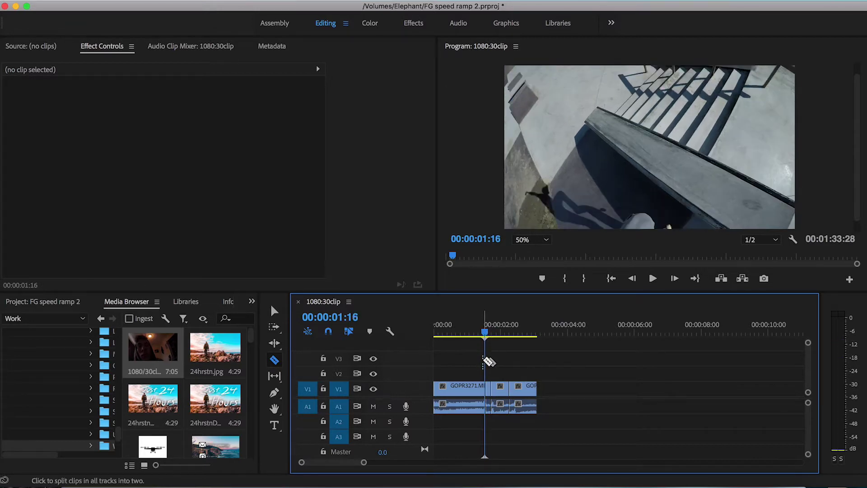
key(shift+Left)
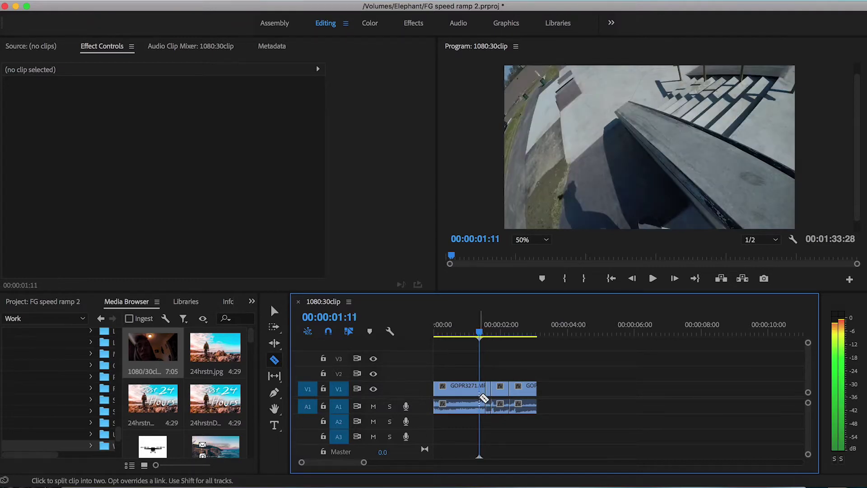
click(484, 391)
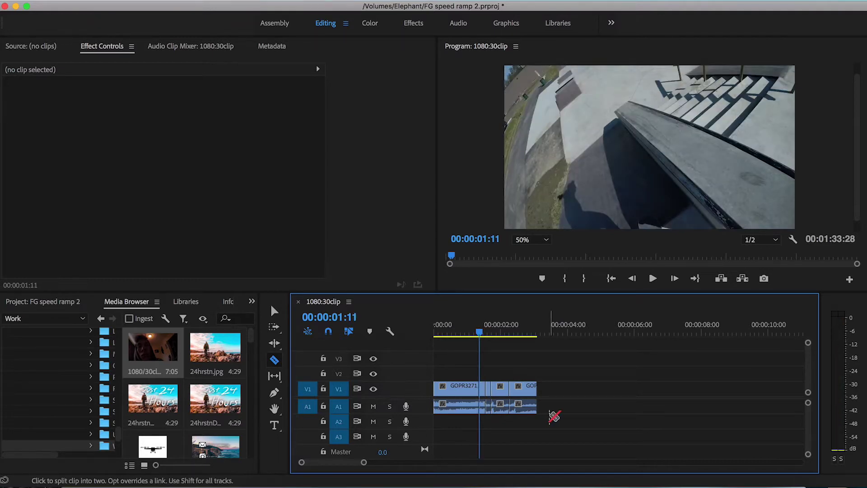
key(v)
click(529, 412)
Move the last piece out to about 10 seconds and set the short piece to 25% speed.
drag(522, 391, 757, 391)
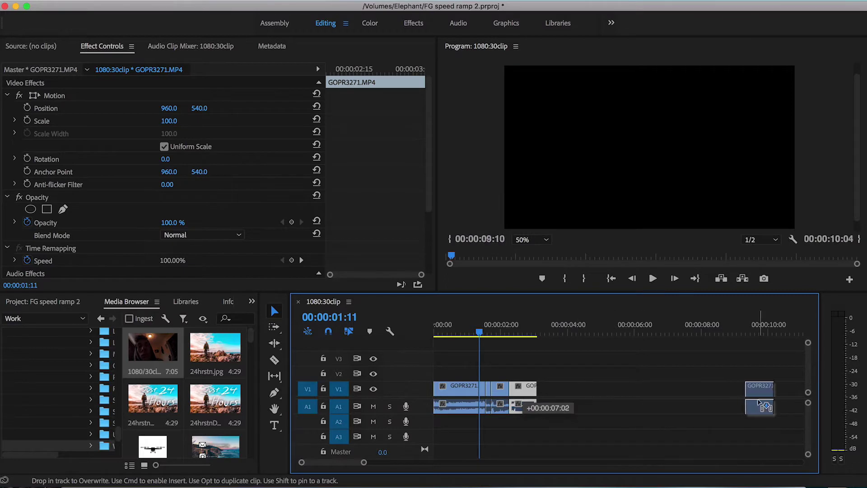
drag(519, 375, 504, 435)
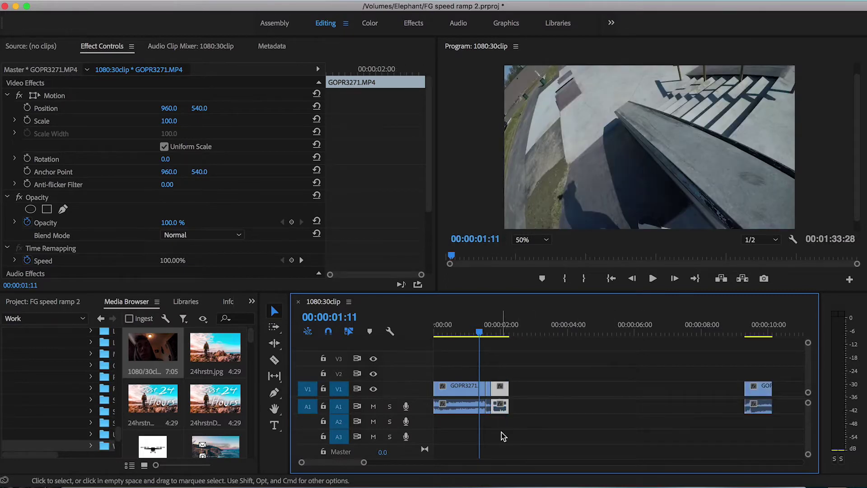
right_click(501, 392)
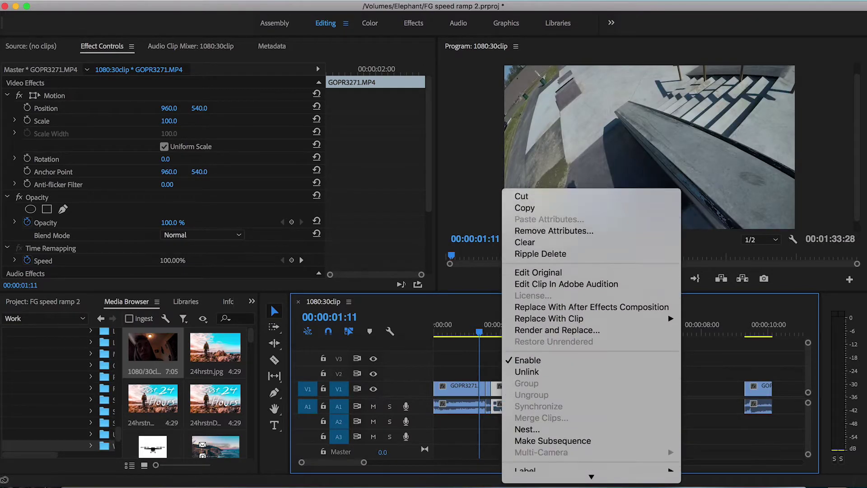
click(571, 395)
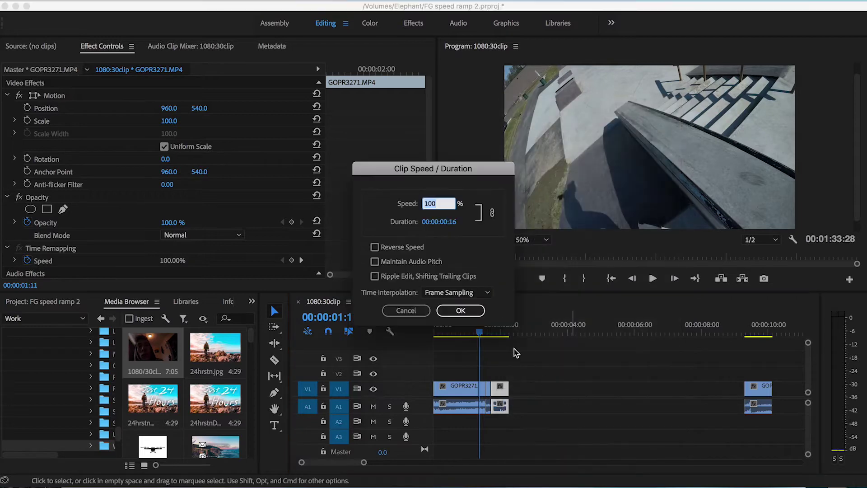
text(25)
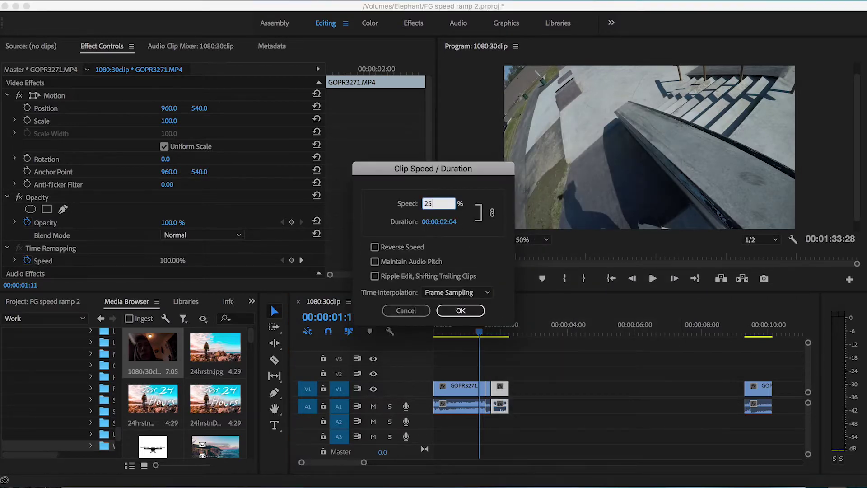
click(469, 309)
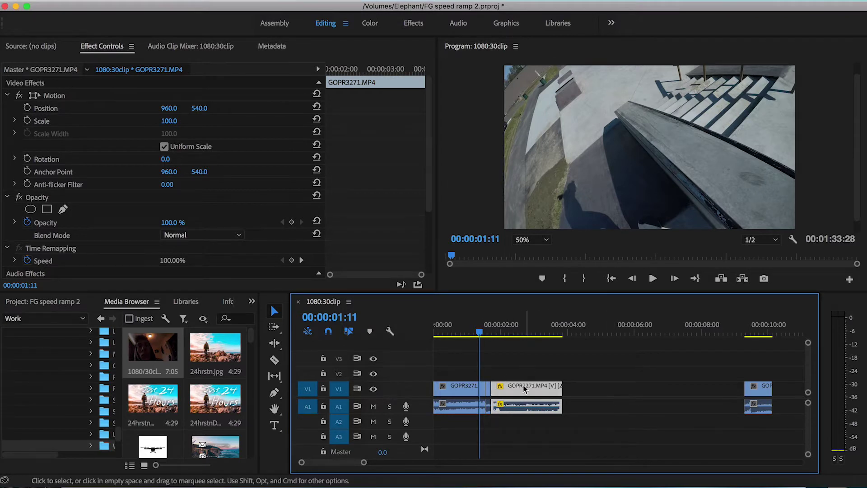
Play back, then move the slowed piece out to about 7 seconds.
click(517, 373)
key(space)
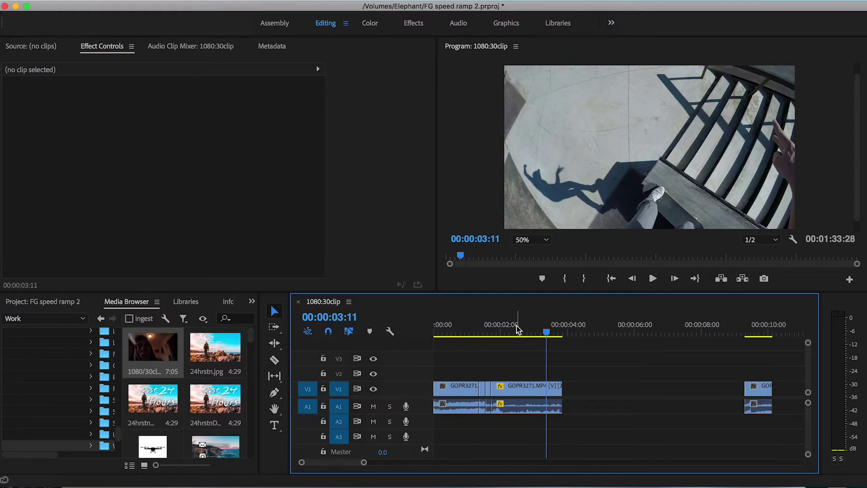
drag(502, 393, 684, 394)
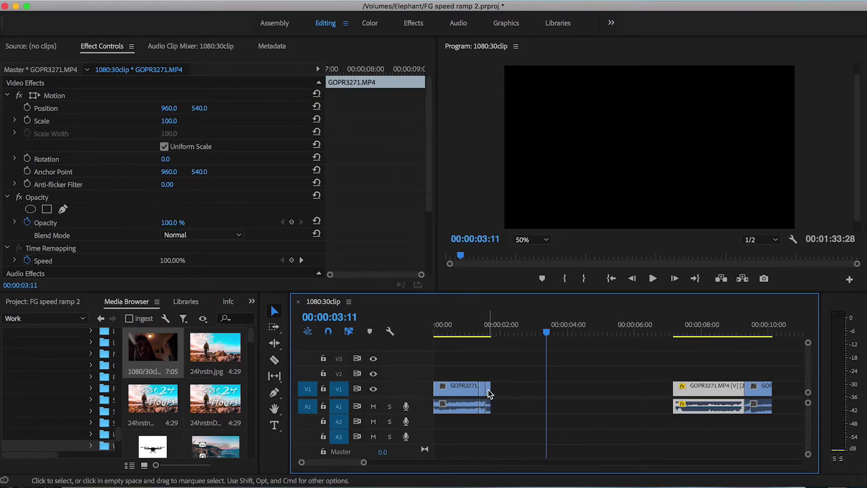
Set the short end piece to 50% speed and move it to 00:00:03:11.
scroll(488, 392, up, 3)
click(475, 369)
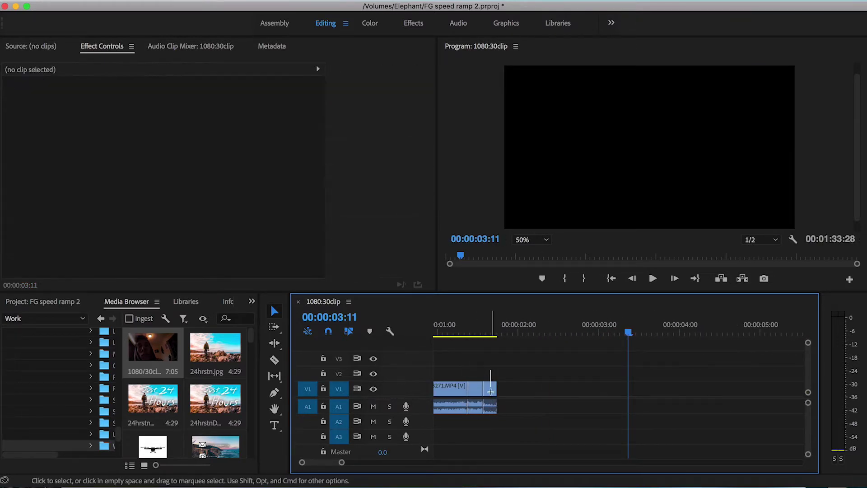
click(493, 408)
right_click(491, 395)
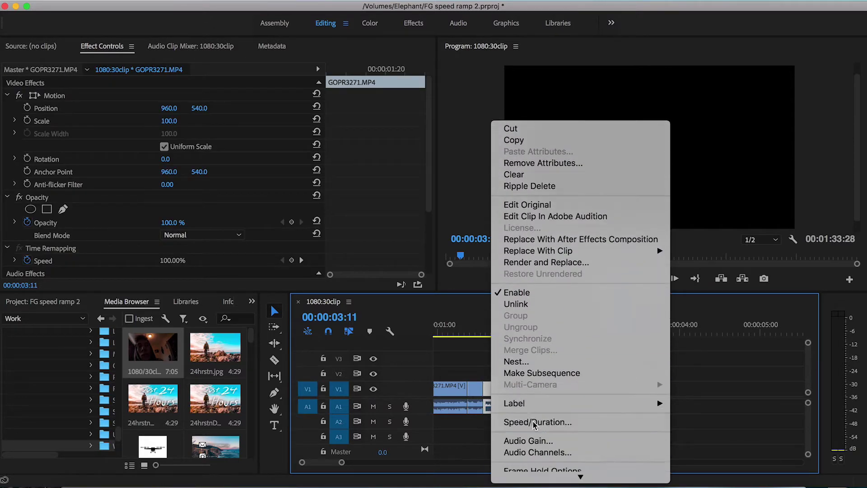
click(532, 420)
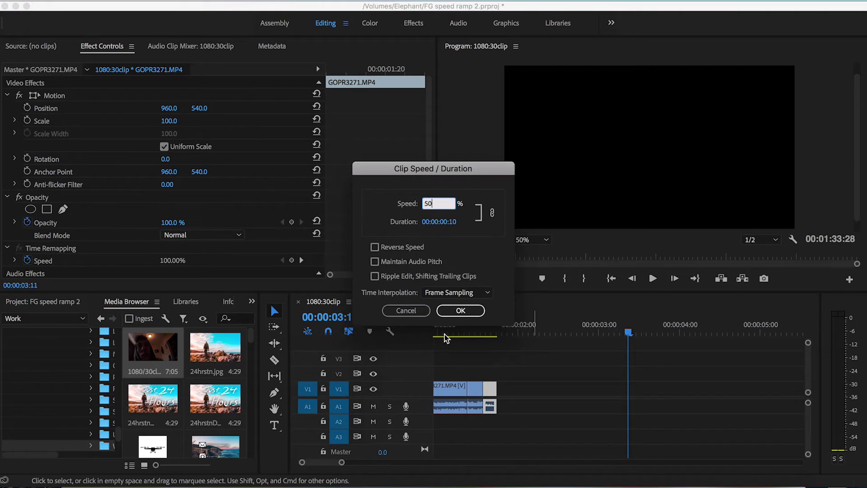
click(457, 311)
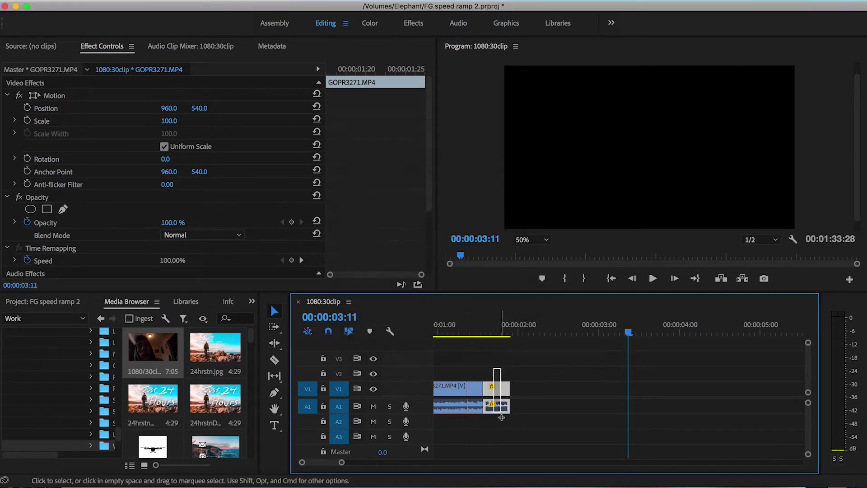
drag(496, 389, 641, 389)
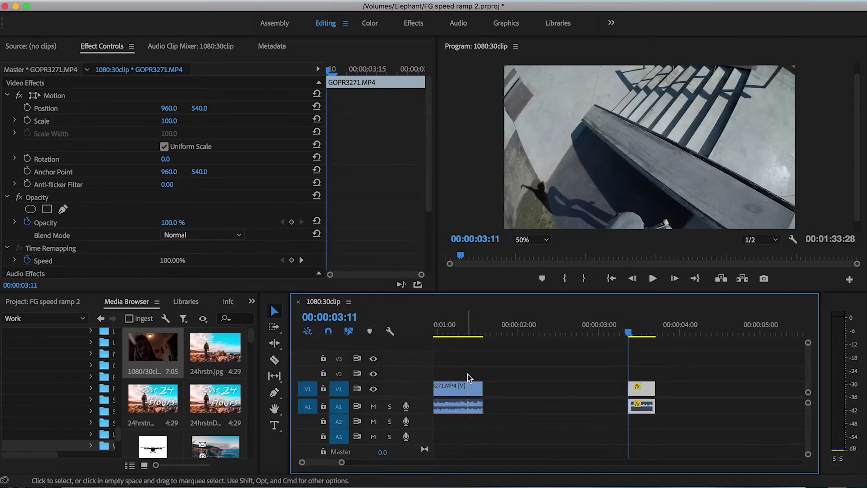
Set the small piece before it to 30% speed.
click(474, 388)
right_click(474, 392)
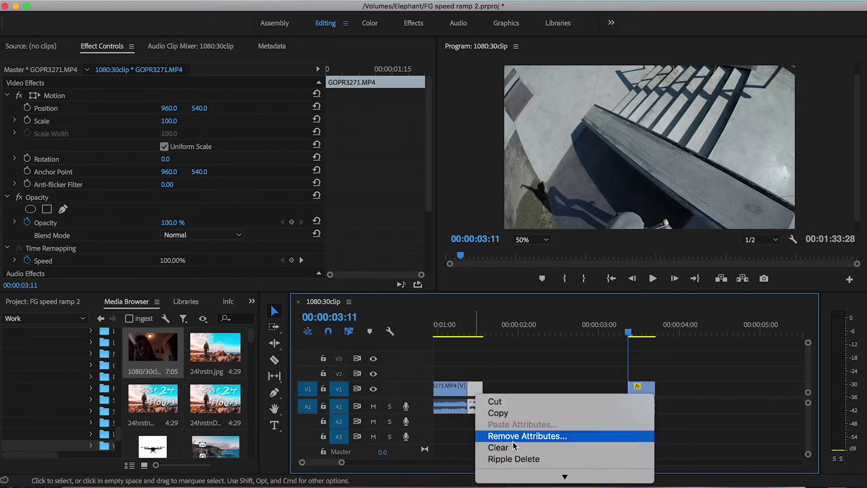
click(522, 373)
text(30)
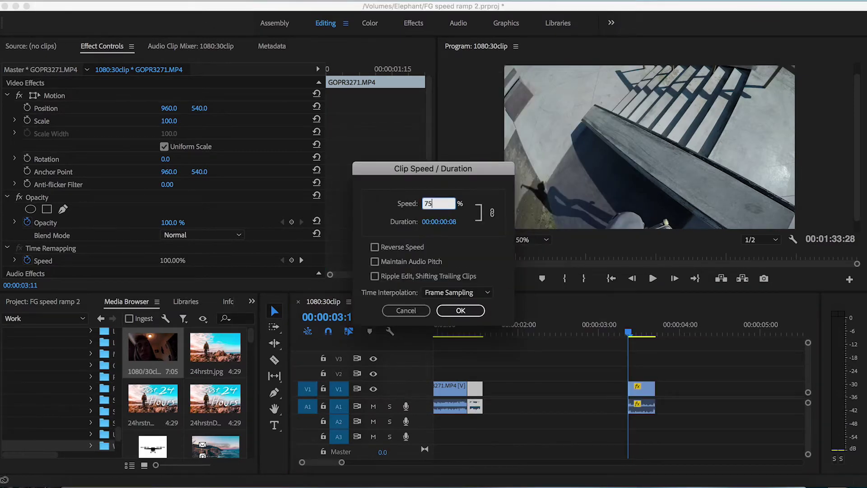
key(Return)
Track-select the later clips and pull them left to close the gap.
key(a)
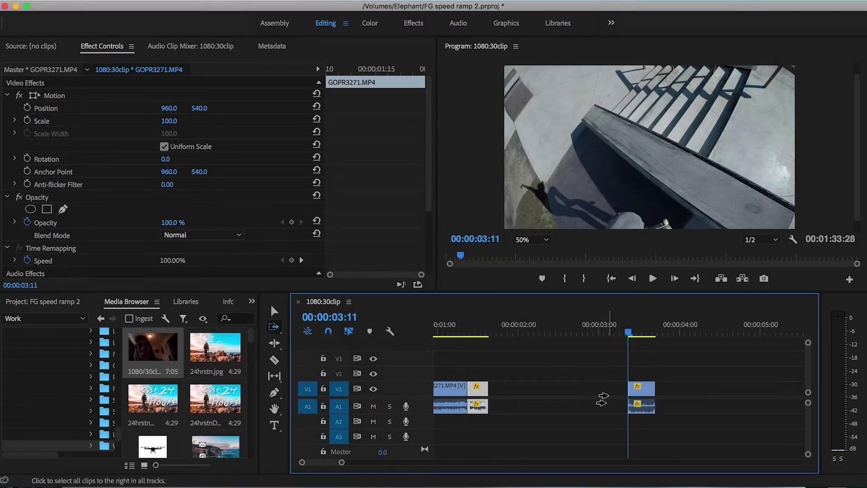
drag(601, 398, 475, 399)
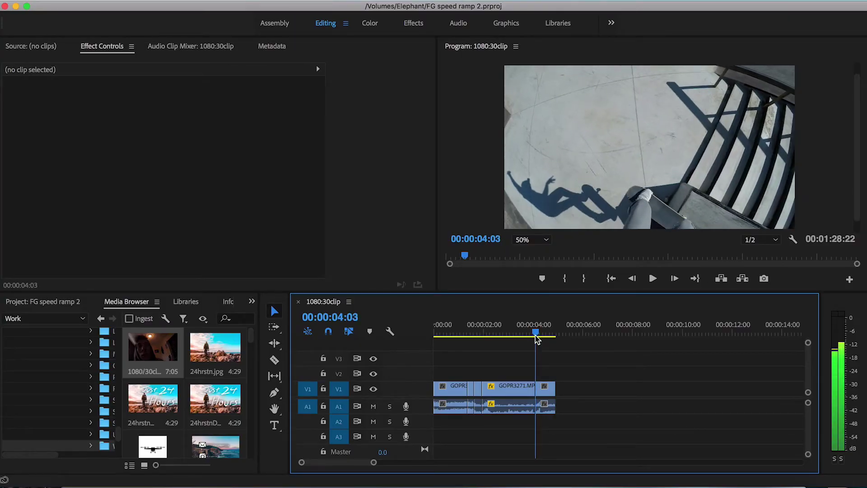
key(shift+Right)
Cut the clip at 00:00:04:08 and 00:00:04:13, moving the leftover end piece further down.
key(c)
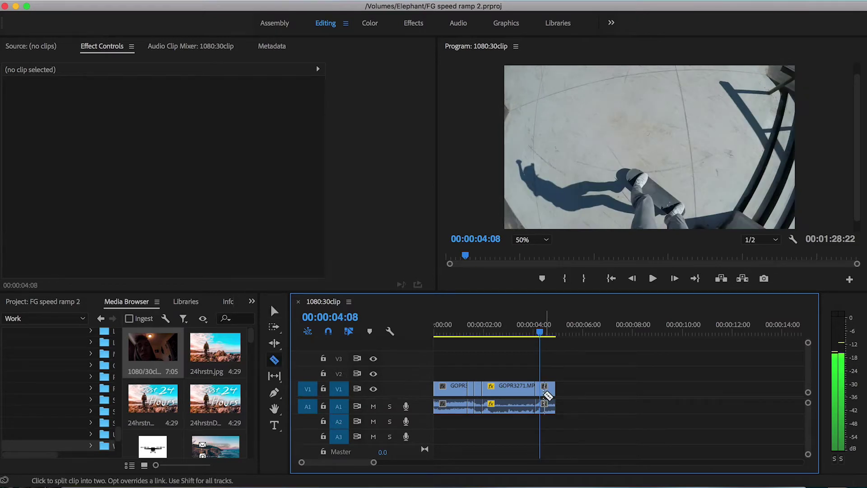
click(541, 389)
key(shift+Right)
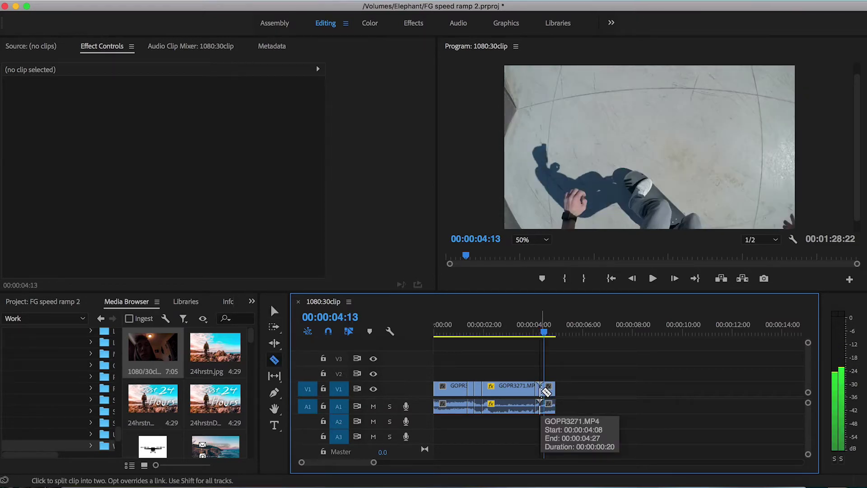
key(v)
click(549, 390)
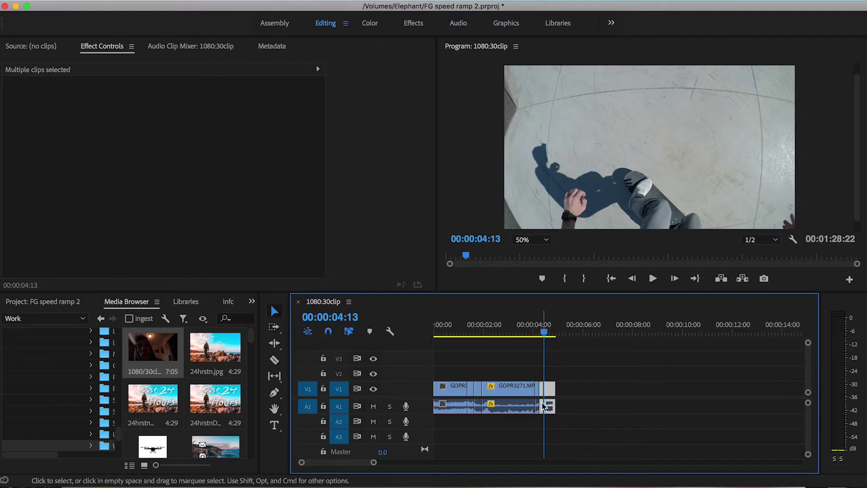
drag(549, 389, 598, 391)
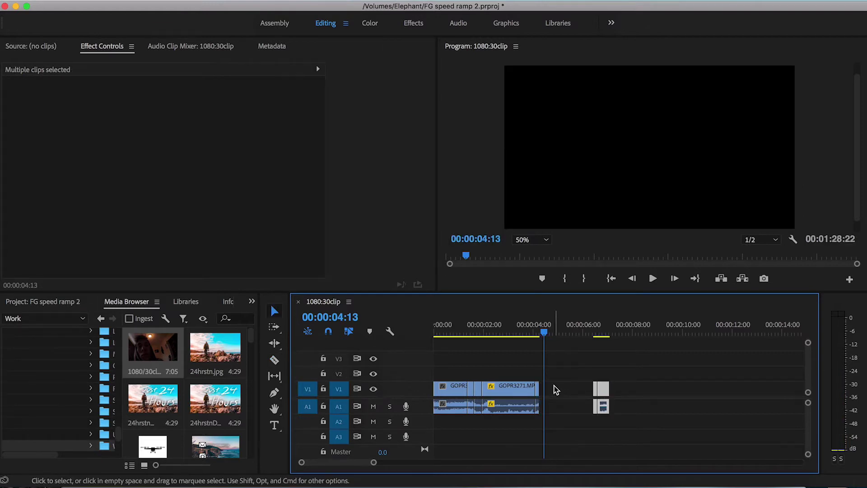
scroll(553, 393, up, 4)
Set the short five-frame piece to 50% speed.
click(497, 389)
right_click(497, 388)
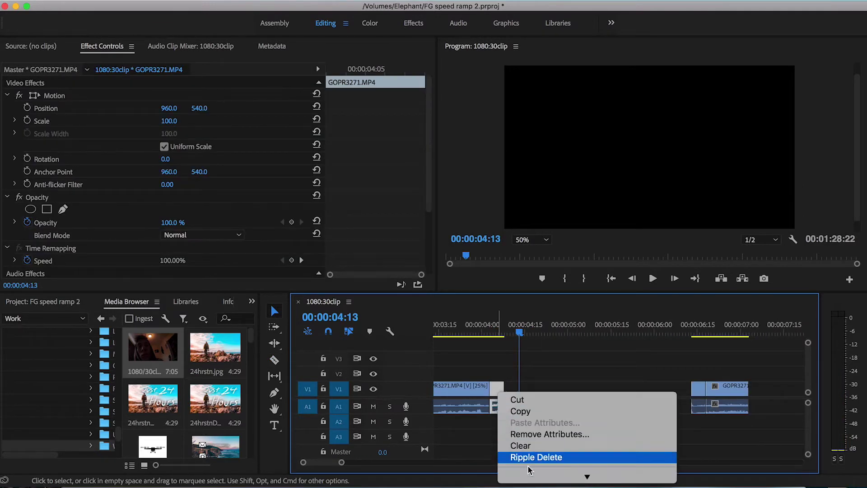
click(533, 417)
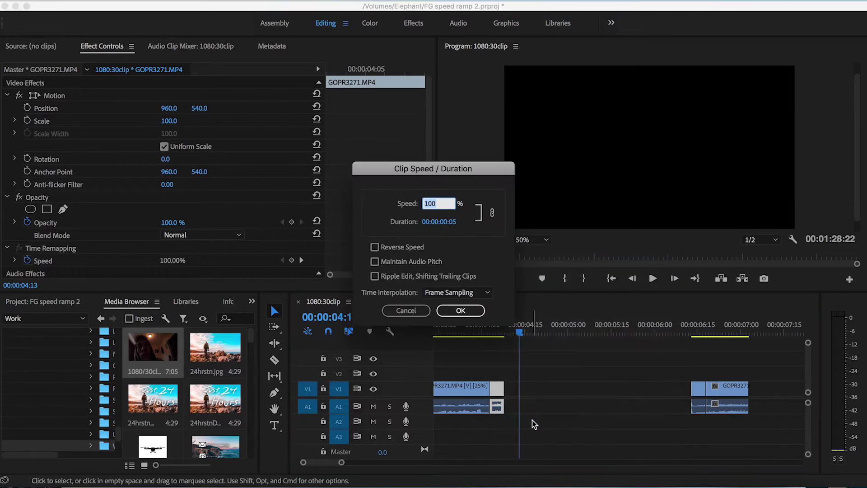
text(50)
key(Return)
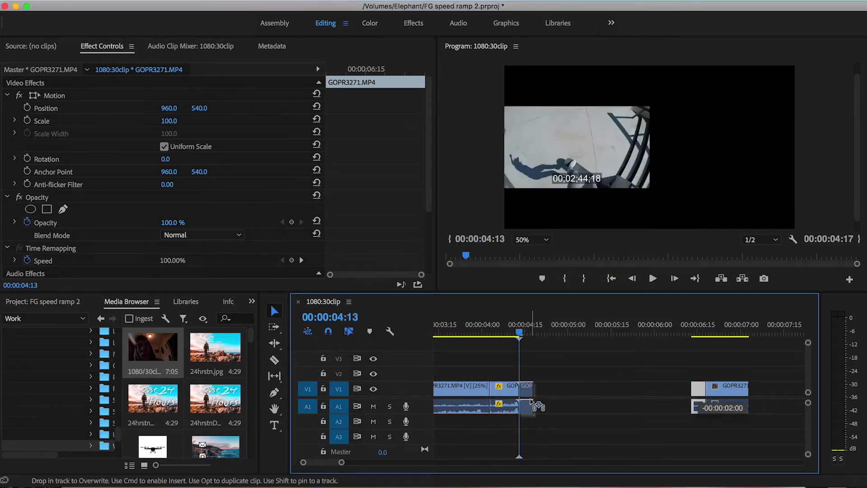
Set the next short piece to 75% speed and close the gap to the remaining clip.
right_click(528, 382)
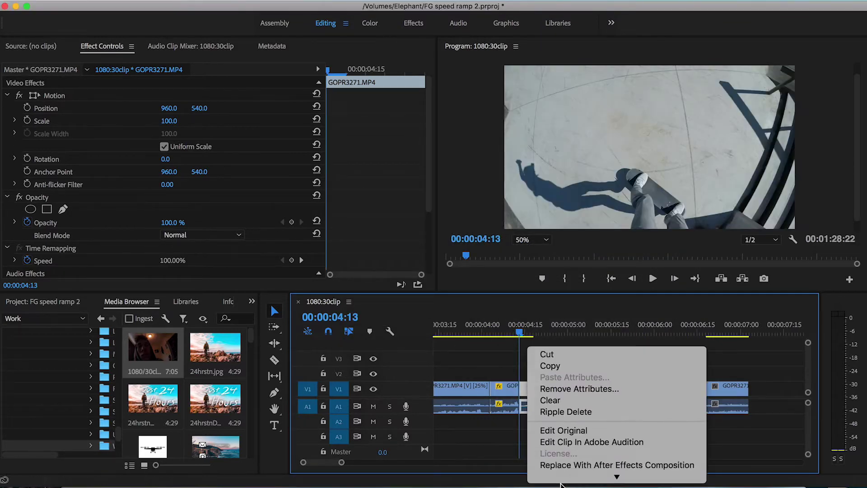
click(574, 312)
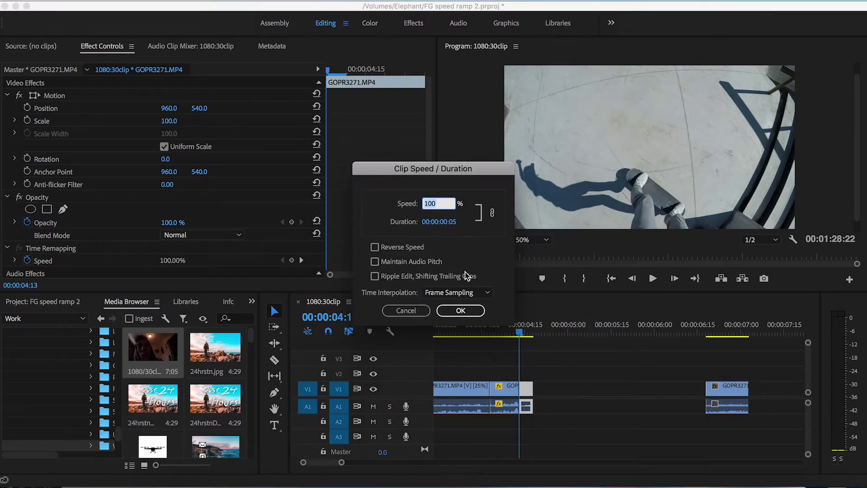
text(75)
click(458, 310)
click(722, 407)
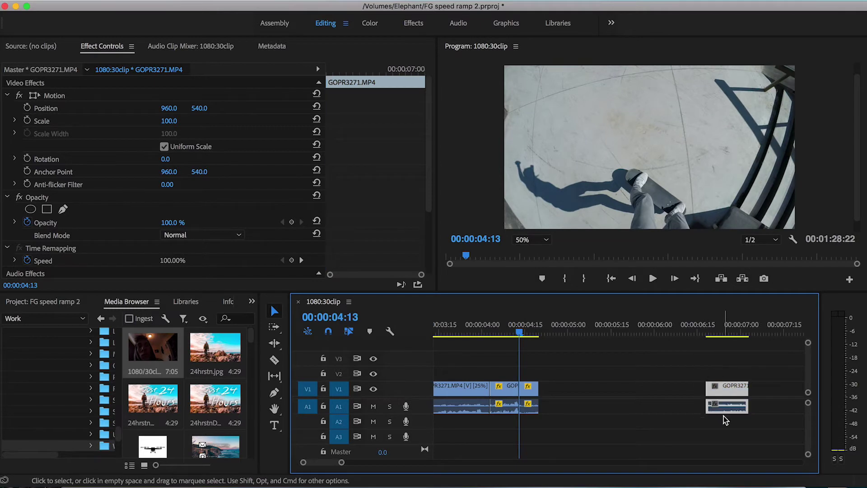
drag(734, 391, 567, 396)
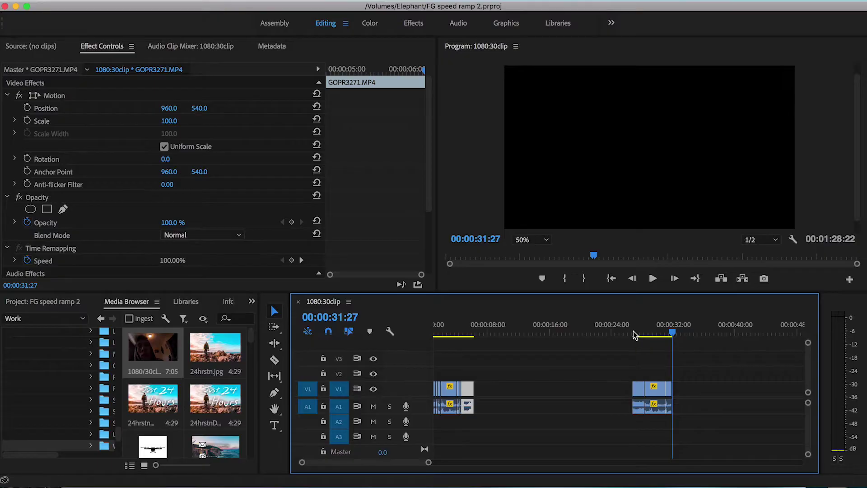
Scroll the timeline to the GOPR3271 end piece around 00:01:26.
scroll(668, 389, down, 10)
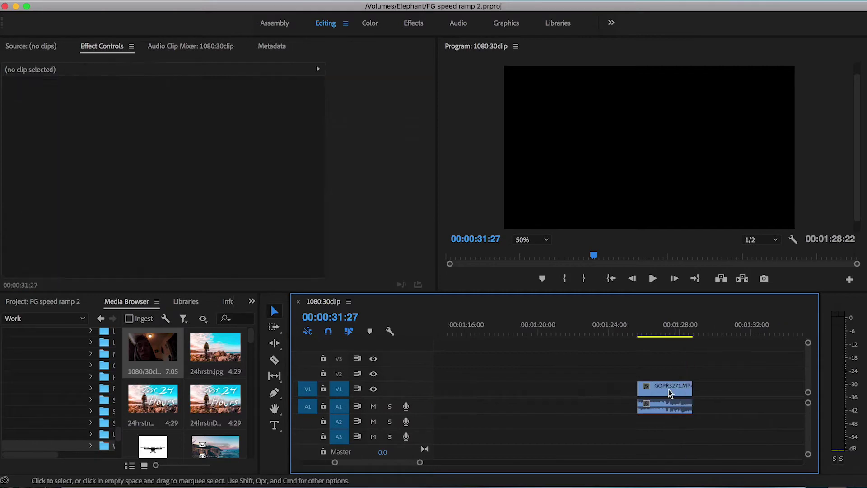
Select the GOPR3271 end piece and add a 100% Time Remapping speed keyframe at 00:01:27:07.
click(633, 331)
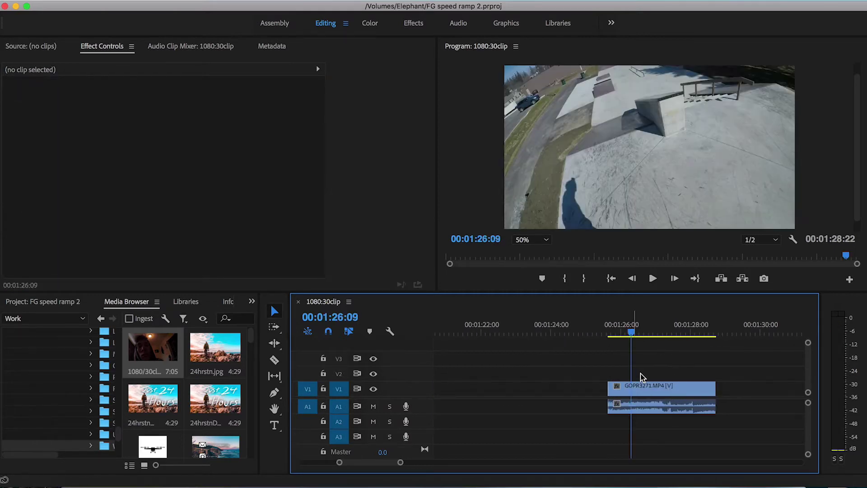
click(642, 387)
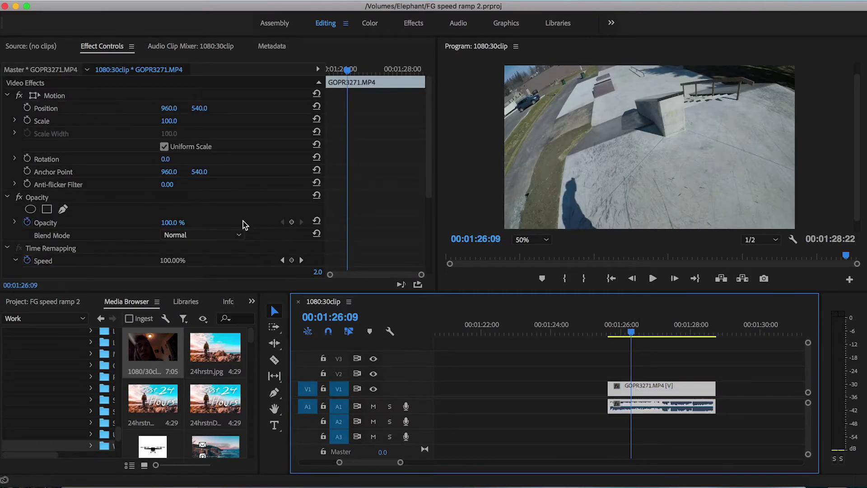
scroll(91, 251, down, 2)
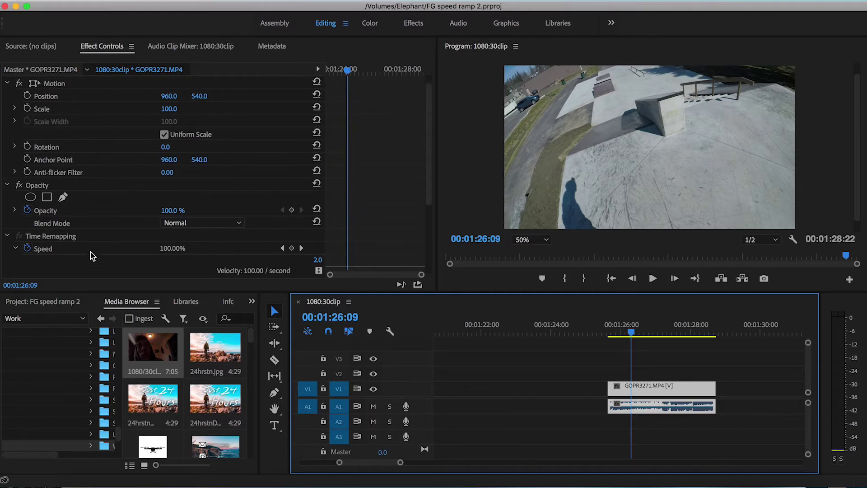
drag(652, 337, 665, 338)
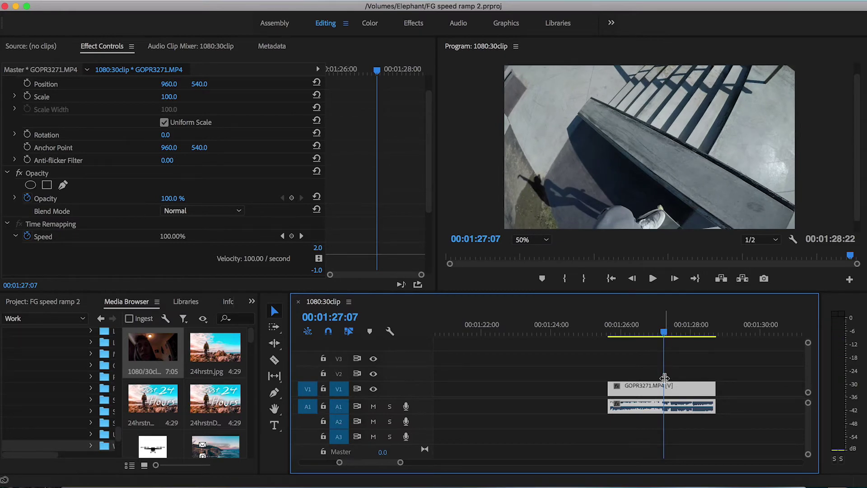
scroll(316, 226, down, 4)
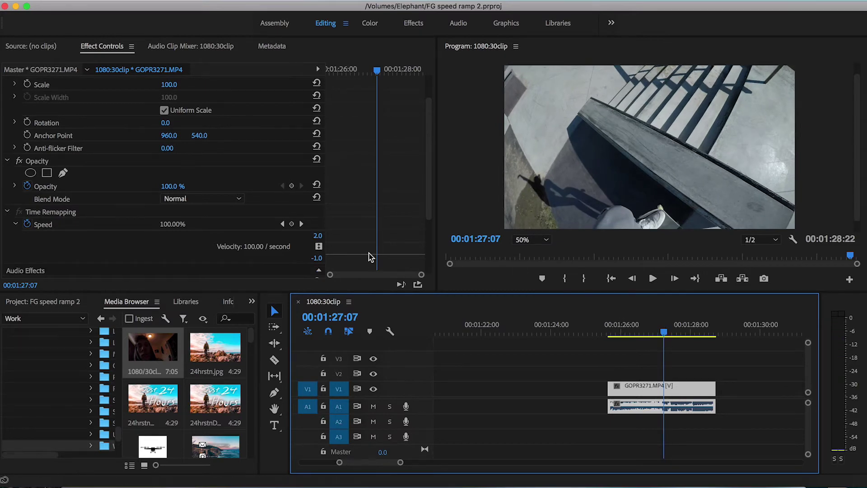
click(7, 176)
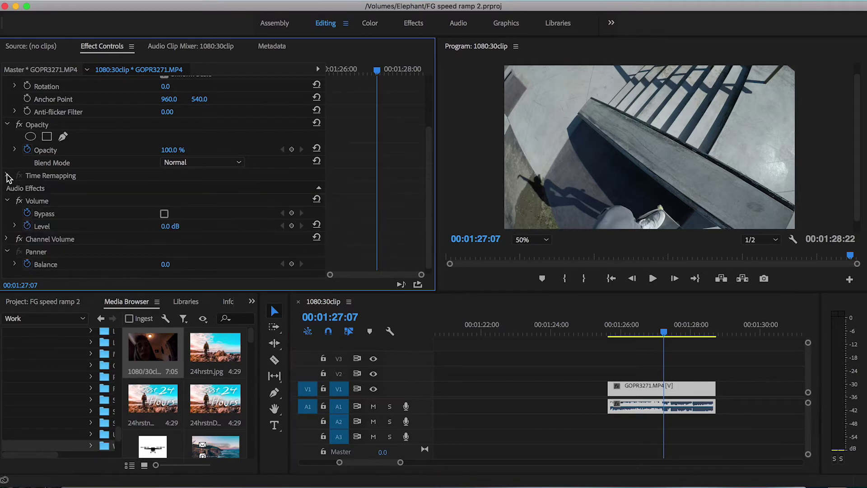
click(7, 176)
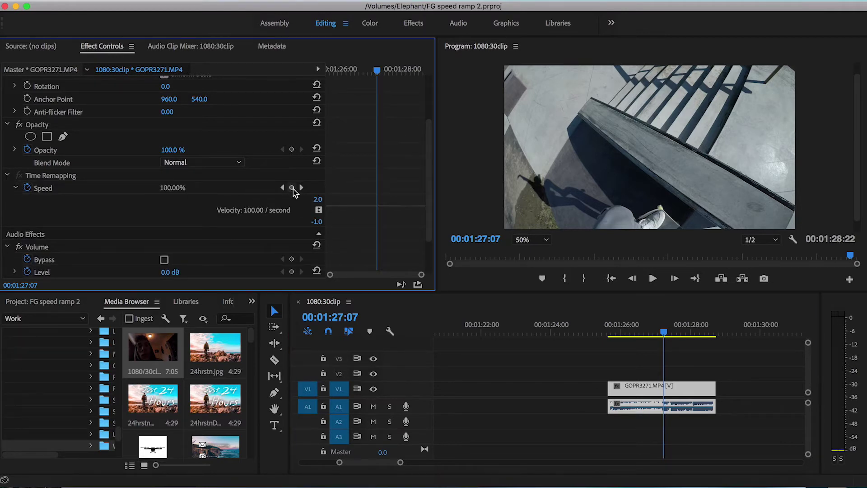
click(293, 189)
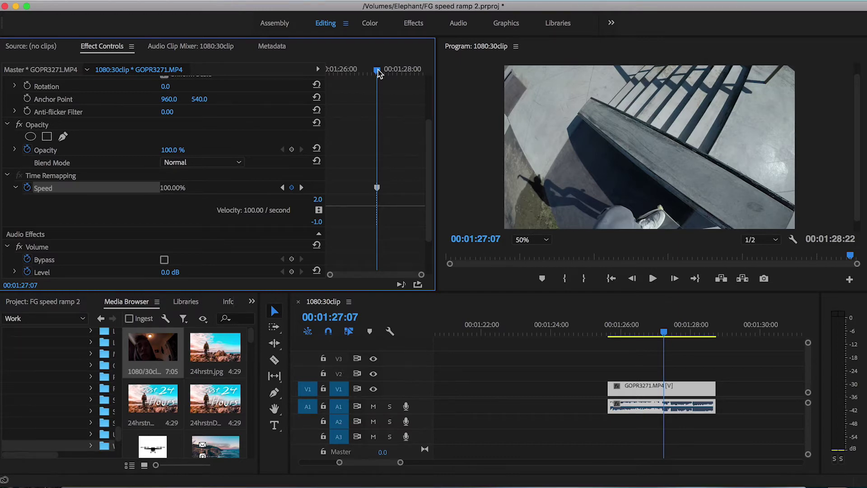
Add a second speed keyframe at 00:01:27:29 and drag the speed between keyframes down to 30%.
drag(378, 69, 402, 71)
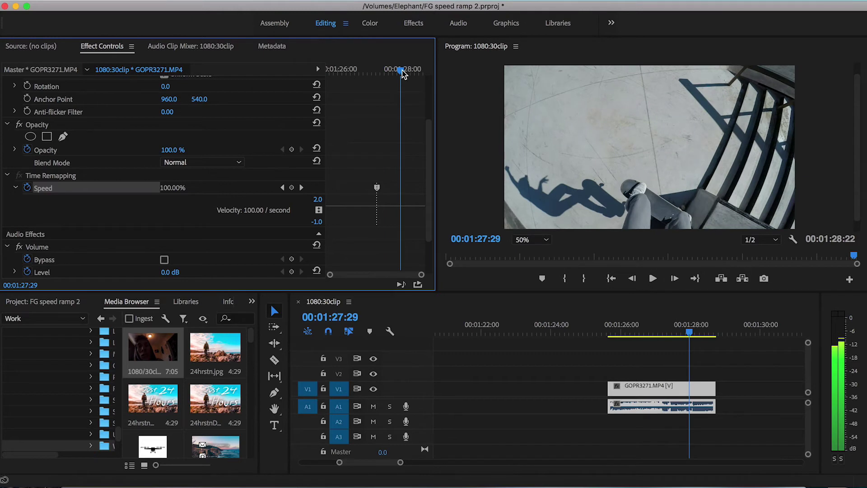
click(292, 187)
drag(388, 207, 390, 213)
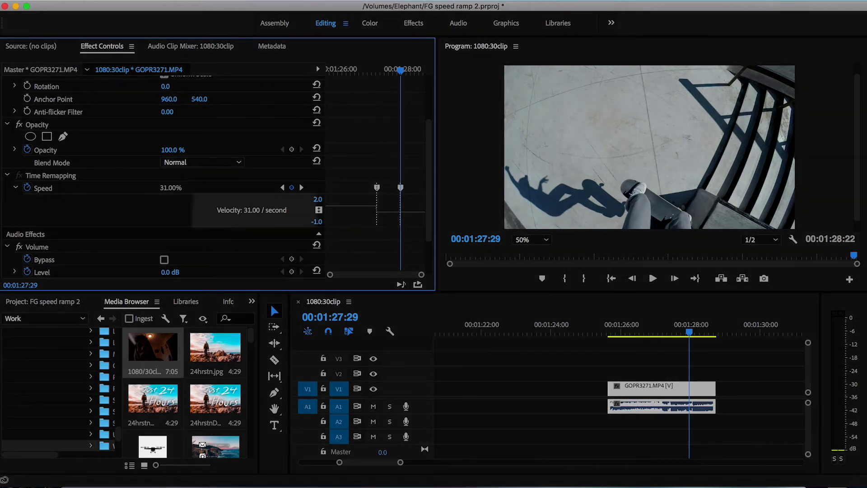
drag(389, 213, 390, 213)
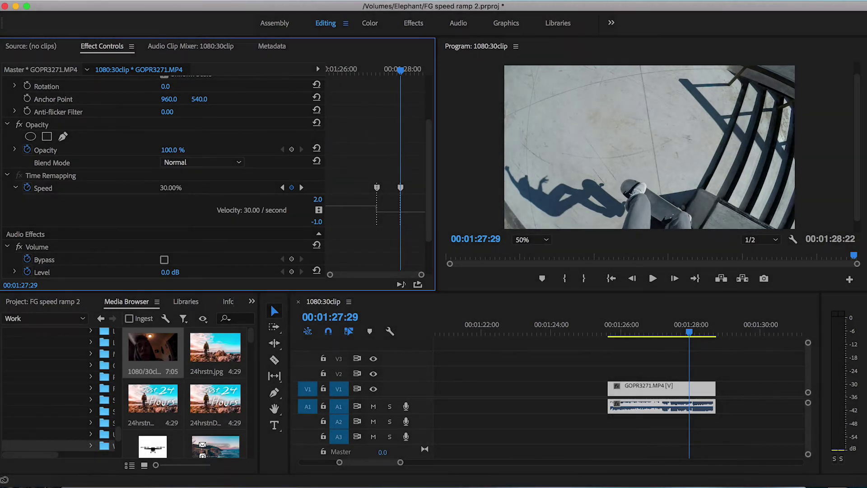
drag(389, 213, 389, 213)
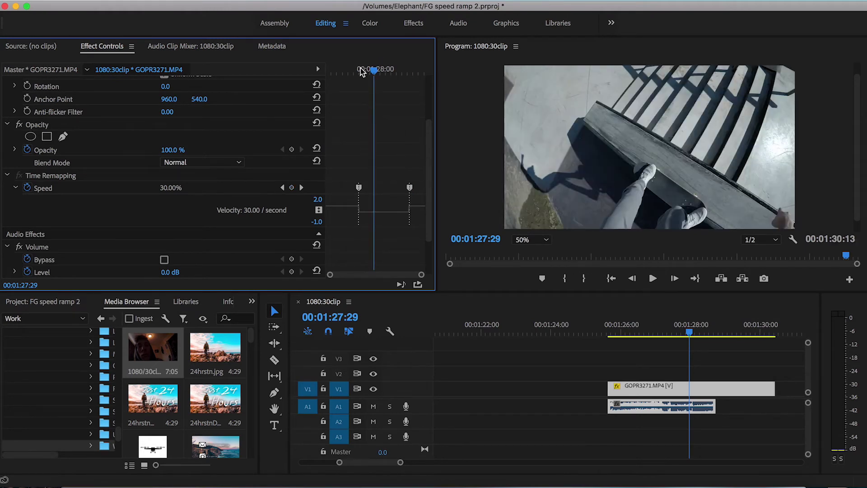
drag(362, 70, 328, 70)
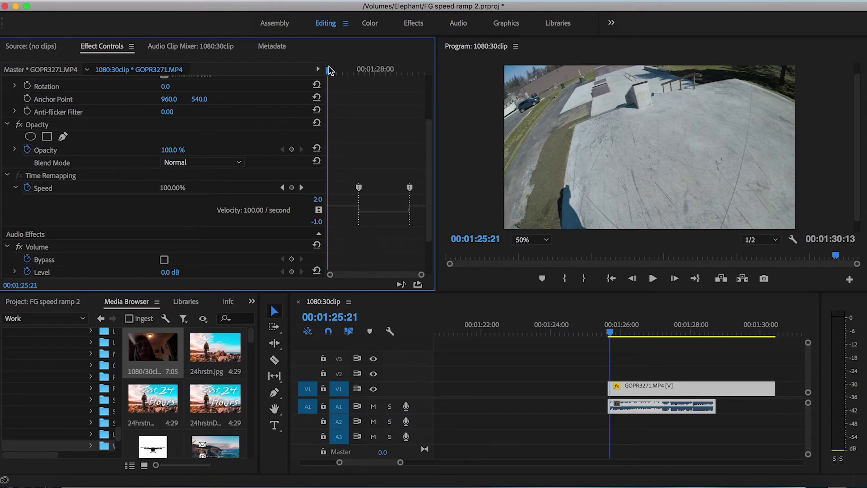
Drag apart both speed keyframes into gradual ramps easing in and out of the 30% section.
key(Down)
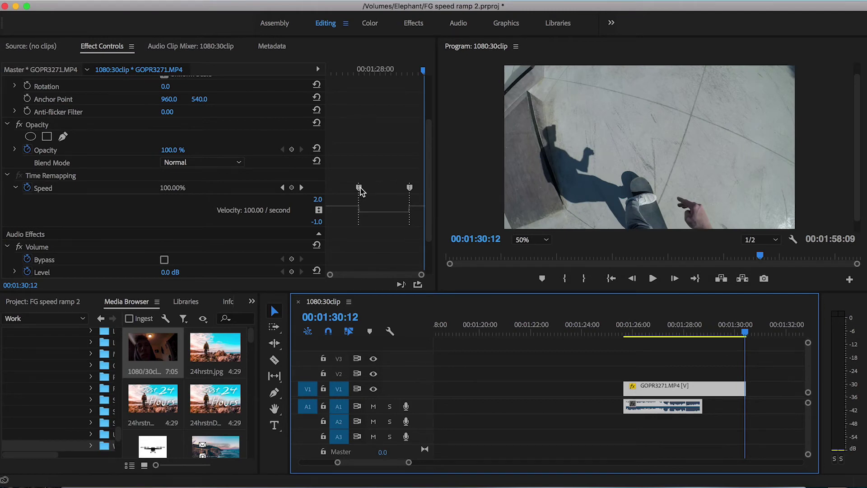
drag(360, 188, 366, 194)
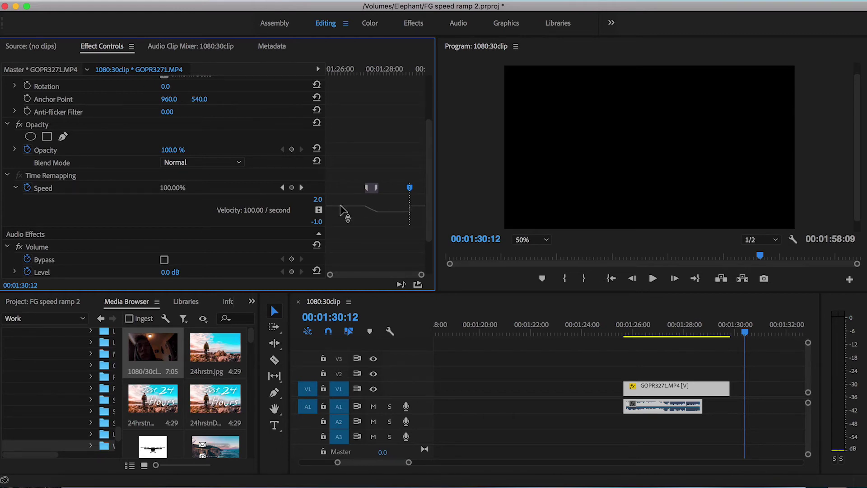
click(372, 210)
drag(409, 188, 413, 189)
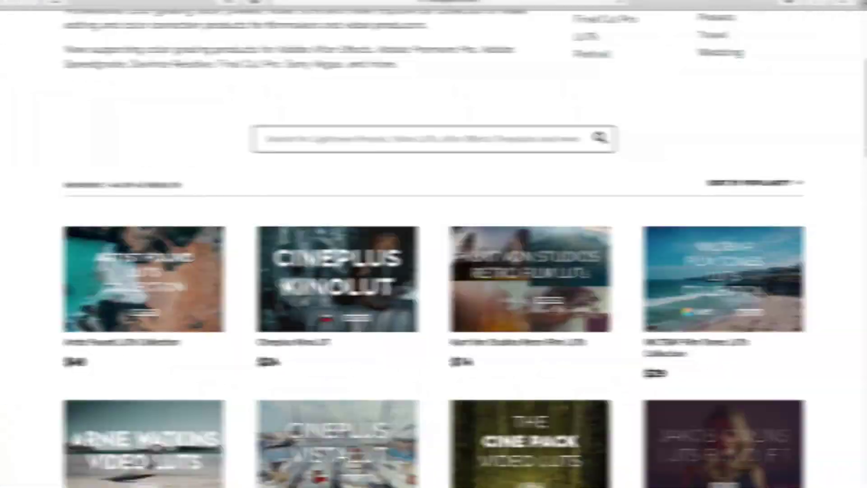
Scroll through FilterGrade's LUT collection listings in the browser.
scroll(862, 186, down, 5)
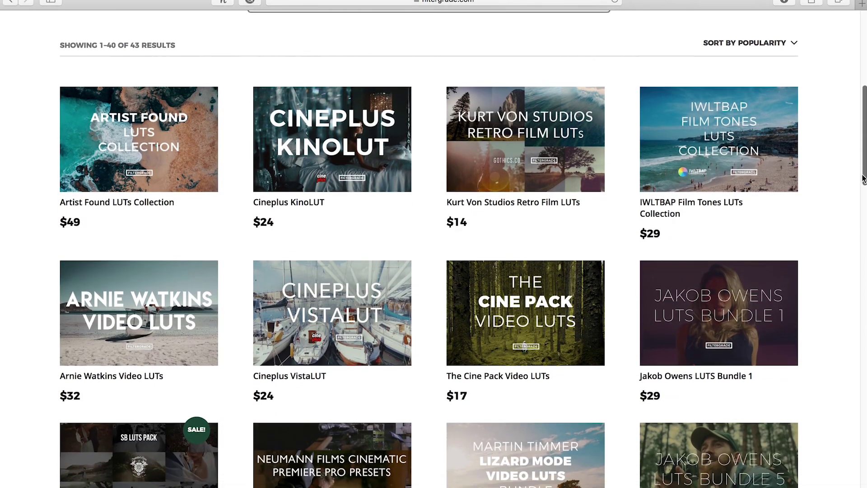